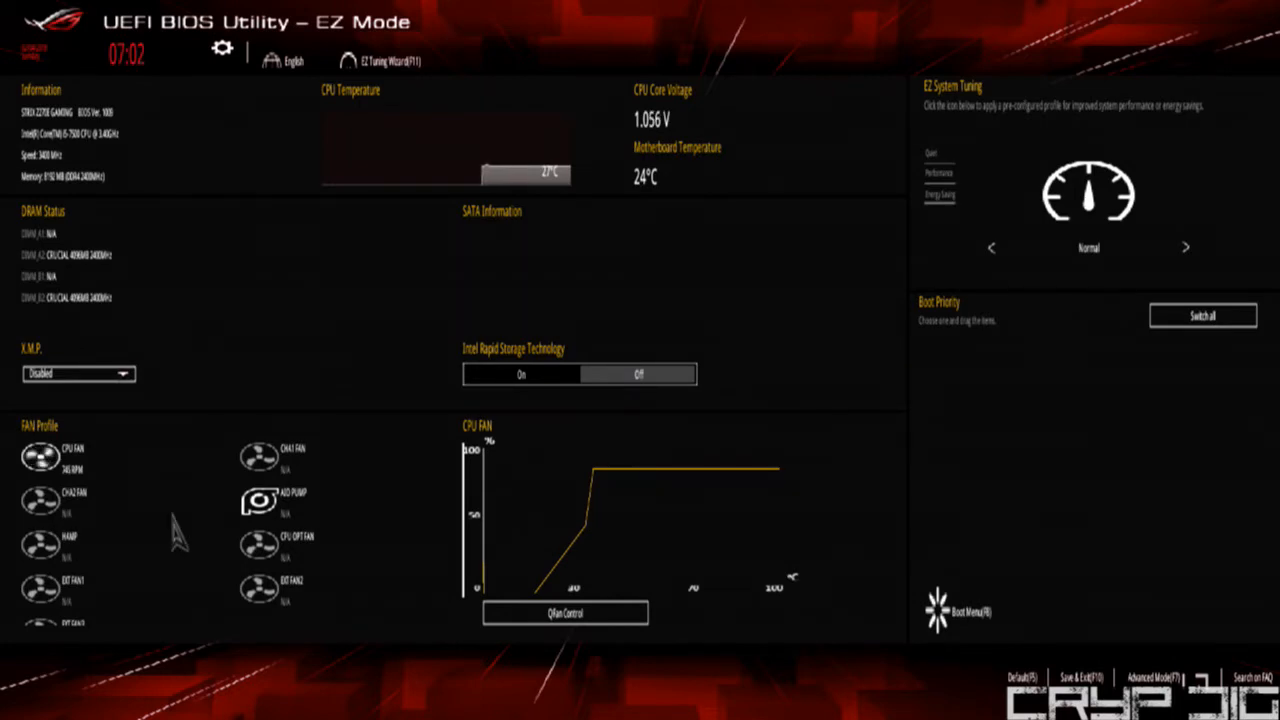
{"action": "key", "text": "Tab"}
{"action": "key", "text": "Tab"}
{"action": "key", "text": "Tab"}
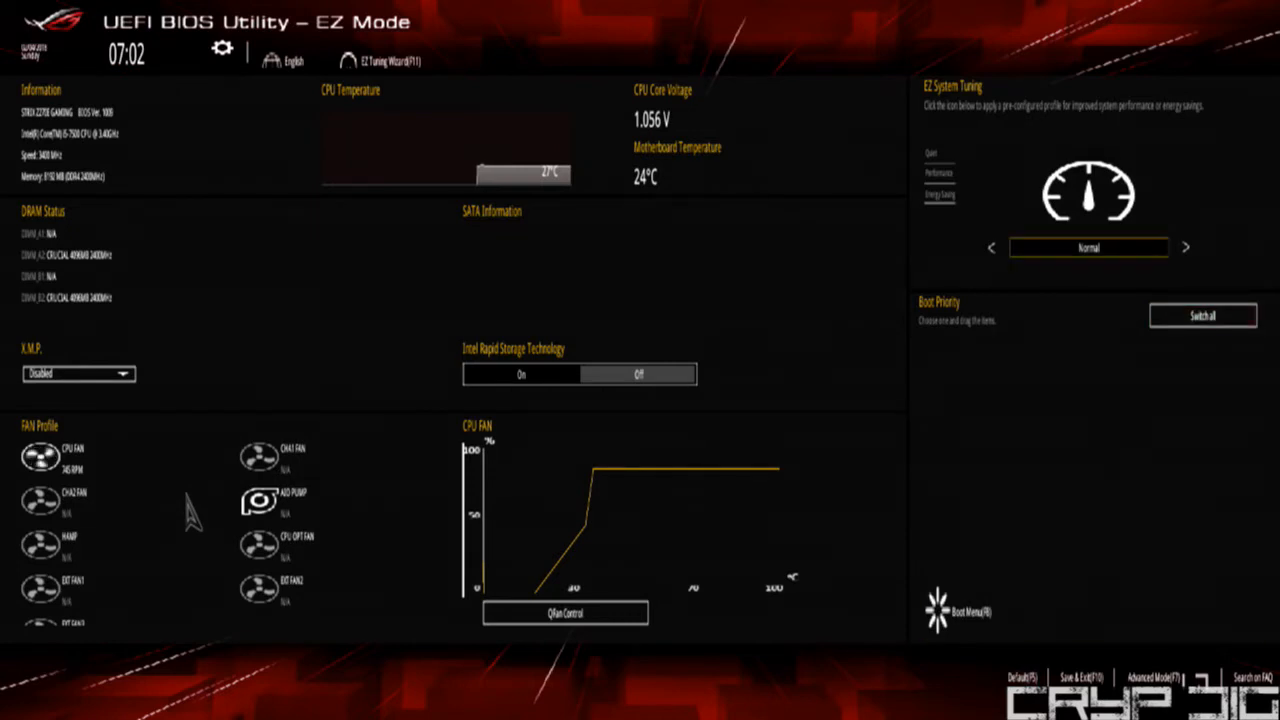
{"action": "key", "text": "Tab"}
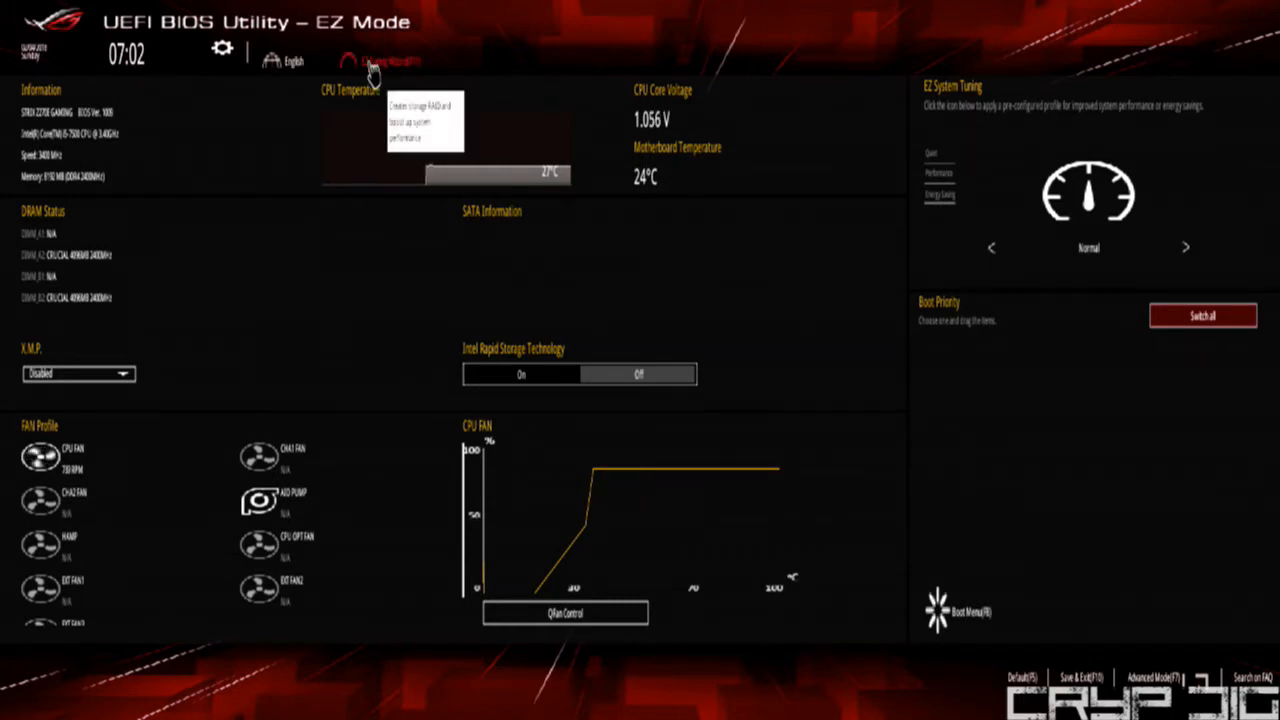
Start the EZ Tuning Wizard for overclocking and choose Gaming/Media Editing as the PC scenario
{"action": "left_click", "coordinate": [375, 68]}
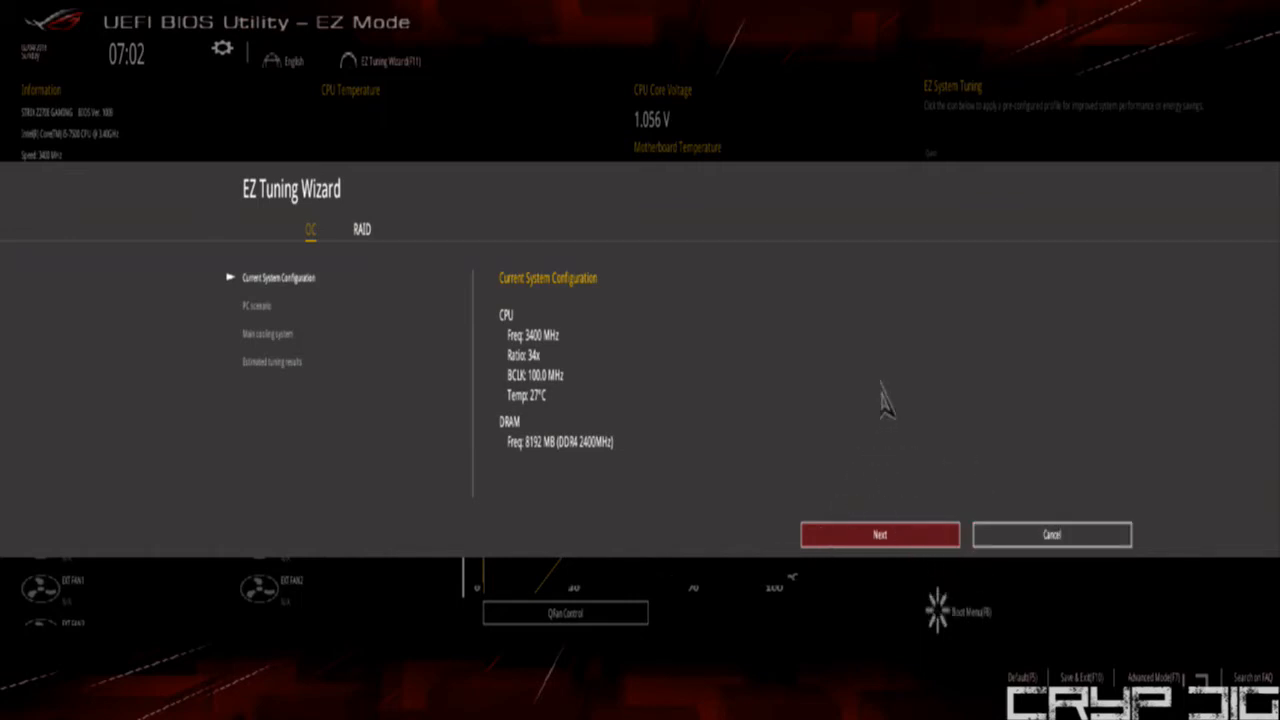
{"action": "left_click", "coordinate": [903, 532]}
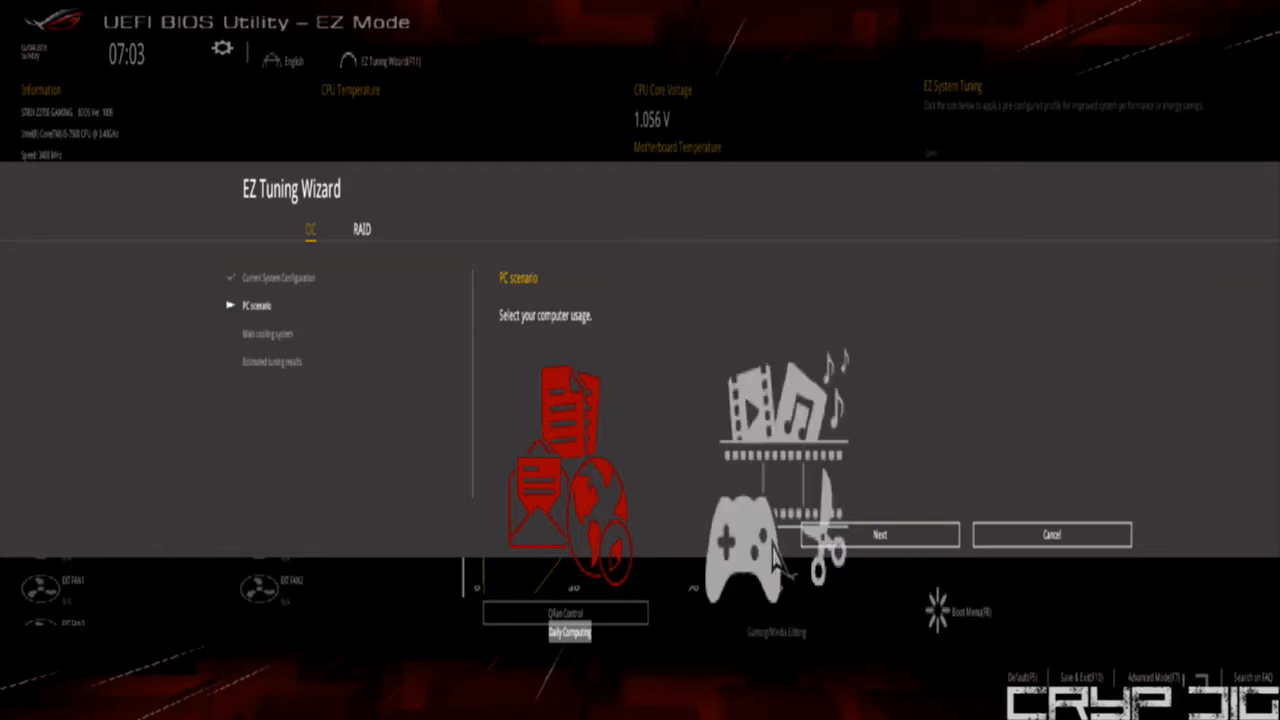
{"action": "left_click", "coordinate": [718, 597]}
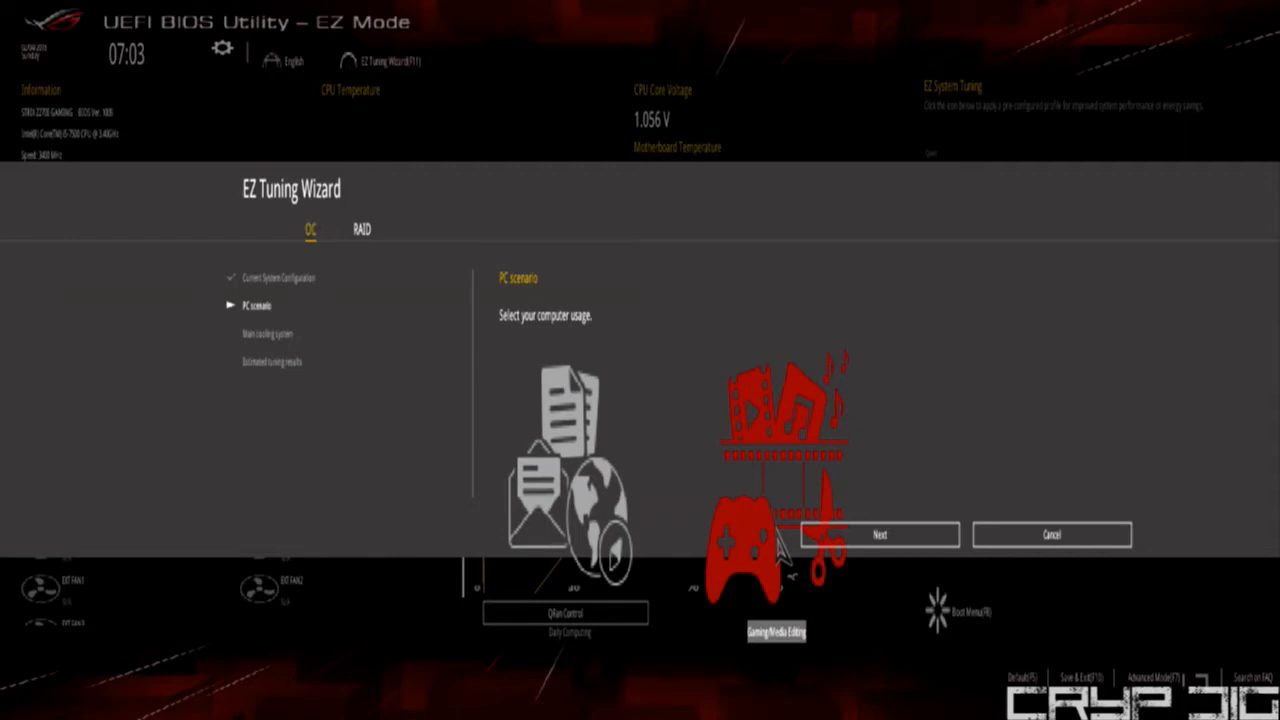
{"action": "left_click", "coordinate": [893, 534]}
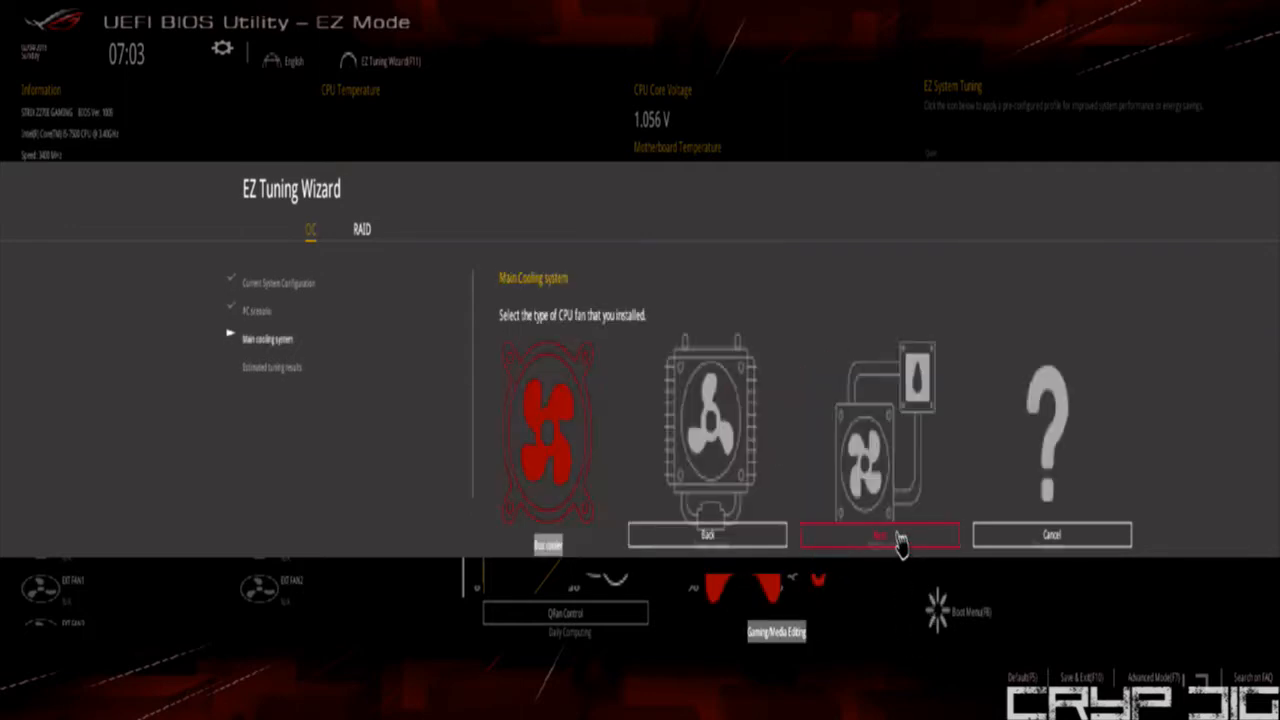
Preview the tuning estimate for the Box cooler, return, and choose Tower cooler as the main cooling system
{"action": "left_click", "coordinate": [898, 536]}
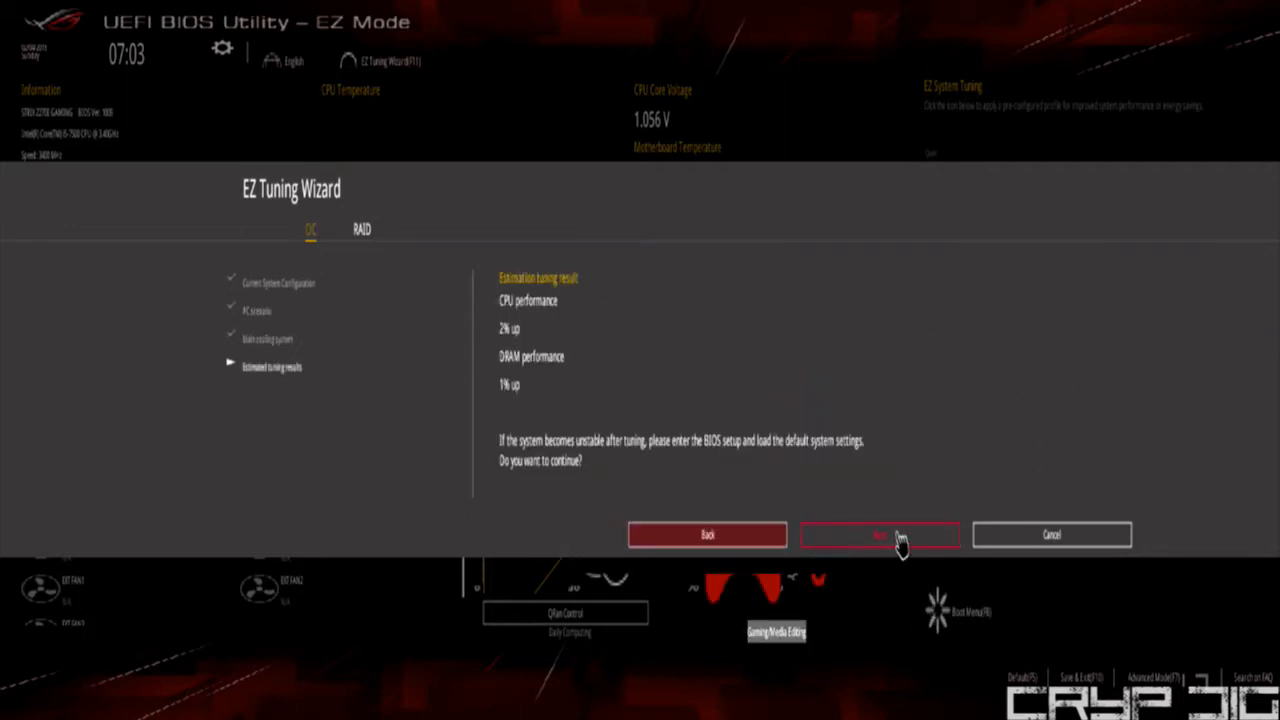
{"action": "left_click", "coordinate": [752, 531]}
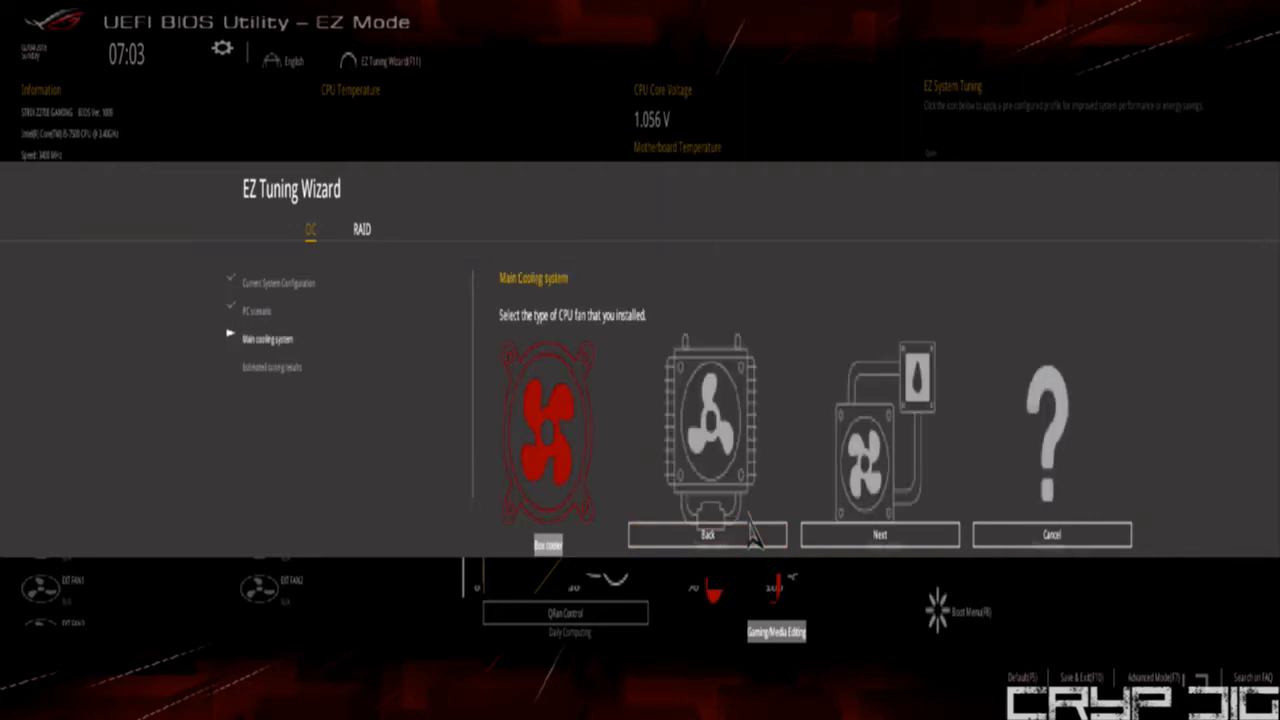
{"action": "left_click", "coordinate": [750, 516]}
{"action": "key", "text": "Left"}
{"action": "left_click", "coordinate": [749, 518]}
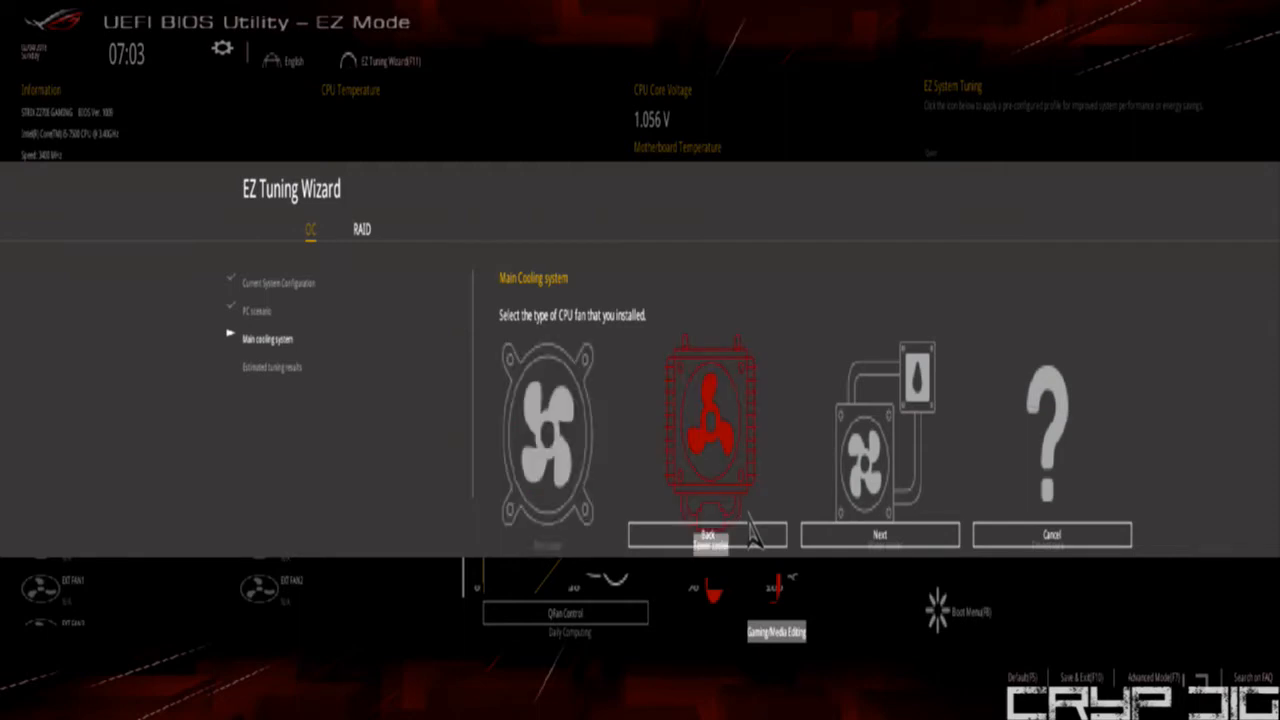
Go back to the PC scenario, try Daily Computing, and continue with Gaming/Media Editing reselected
{"action": "key", "text": "Down"}
{"action": "left_click", "coordinate": [752, 535]}
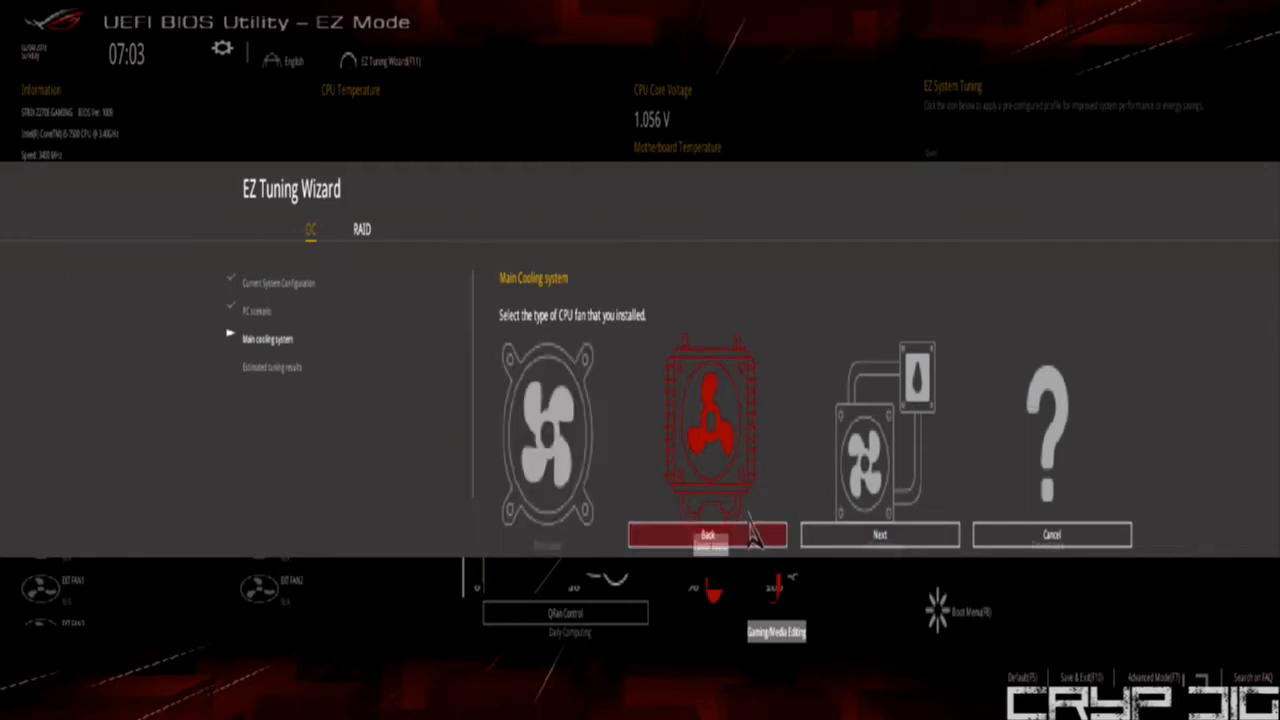
{"action": "key", "text": "Down"}
{"action": "key", "text": "Right"}
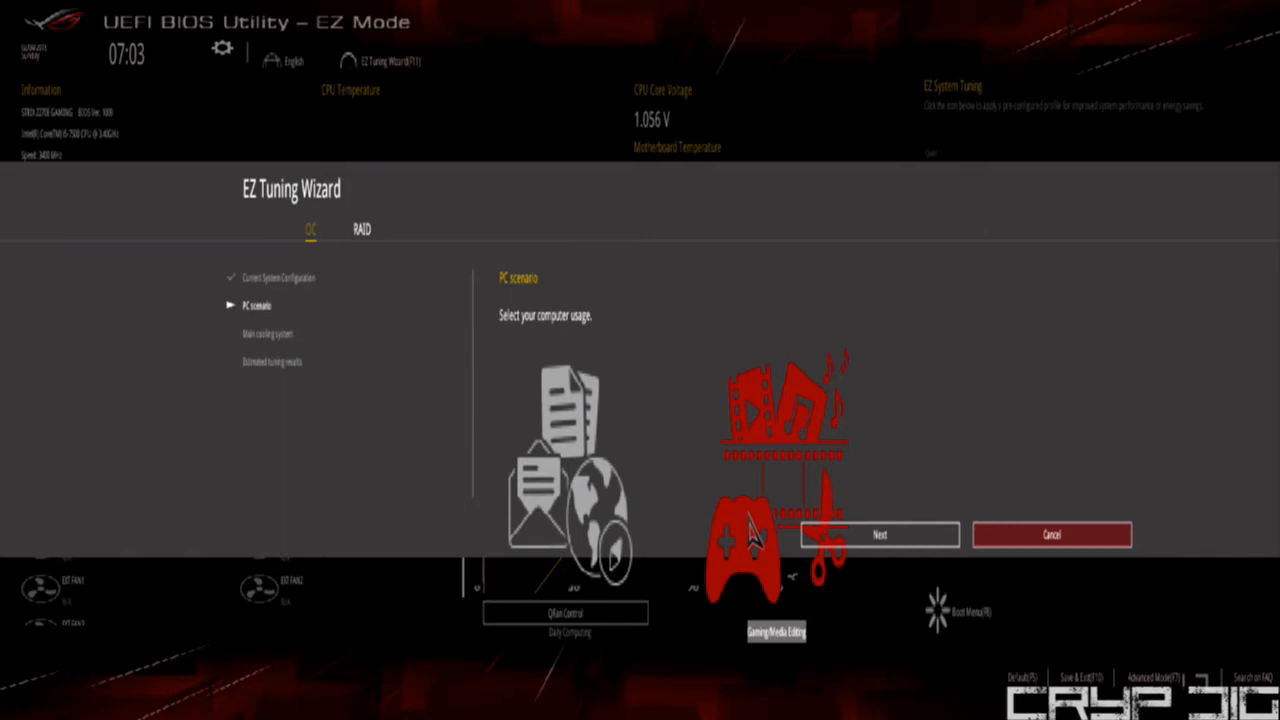
{"action": "key", "text": "Up"}
{"action": "key", "text": "Left"}
{"action": "key", "text": "Right"}
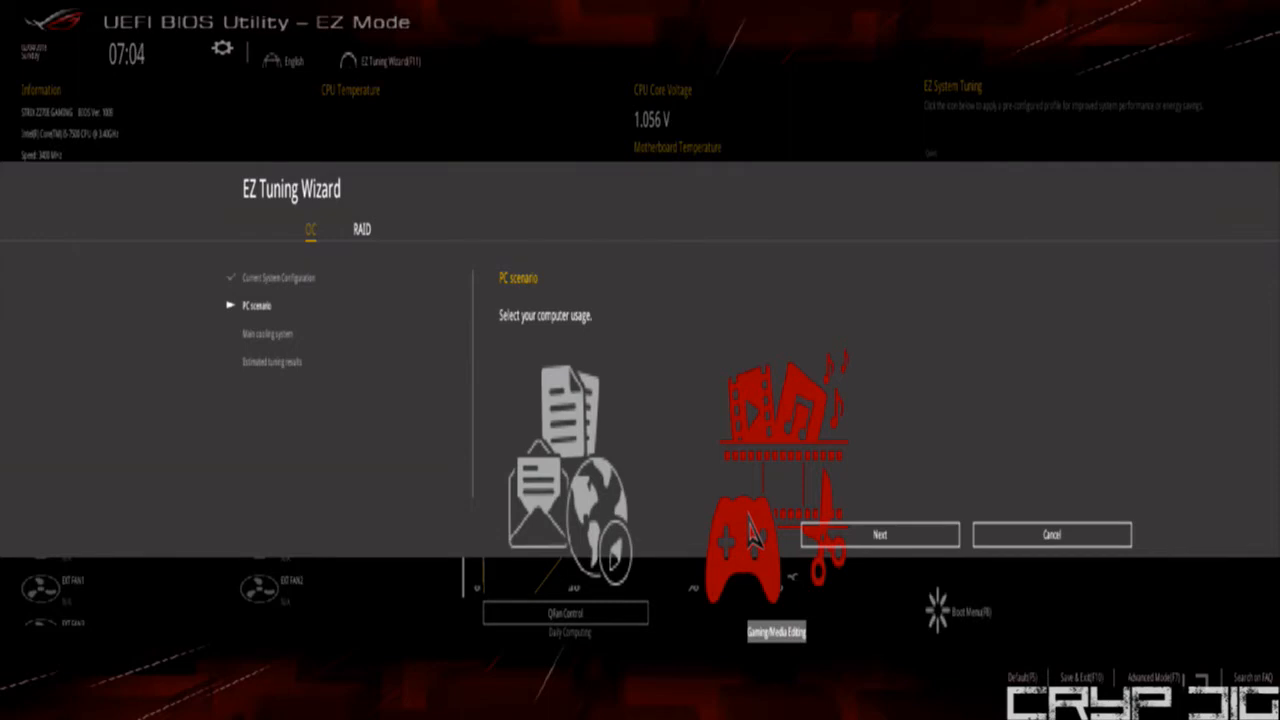
{"action": "key", "text": "Left"}
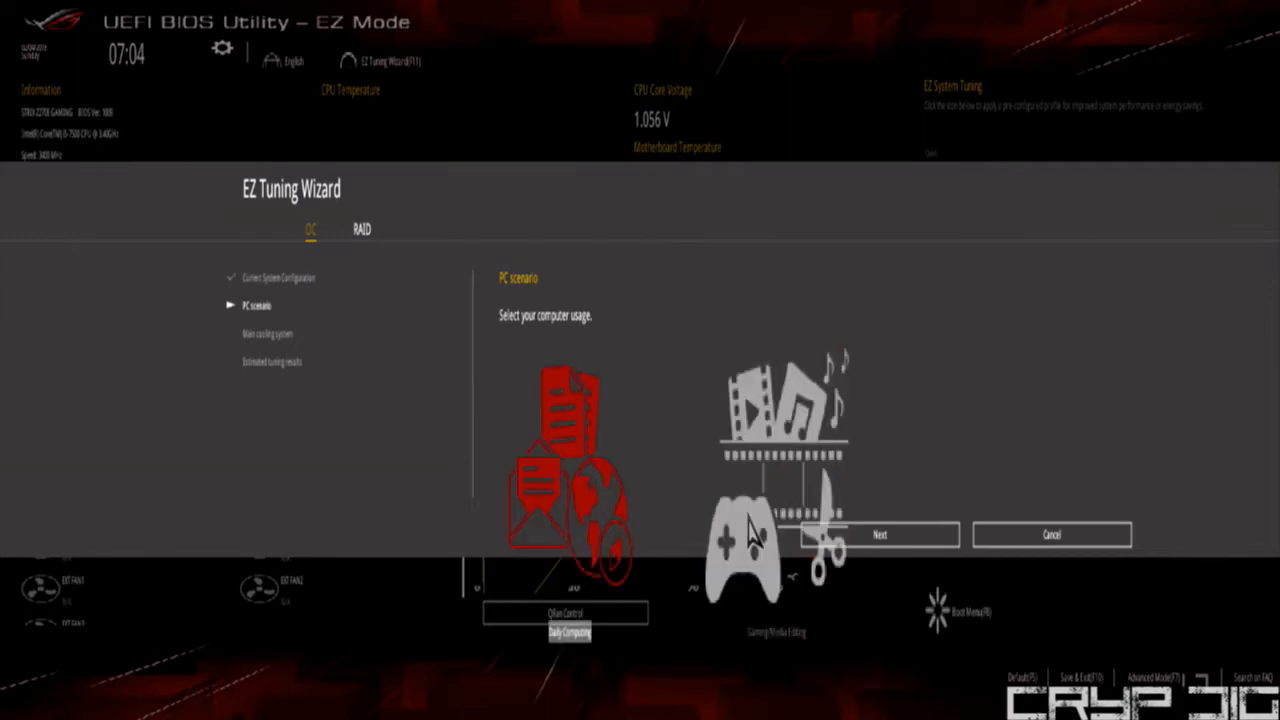
{"action": "key", "text": "Right"}
{"action": "key", "text": "Down"}
{"action": "key", "text": "Left"}
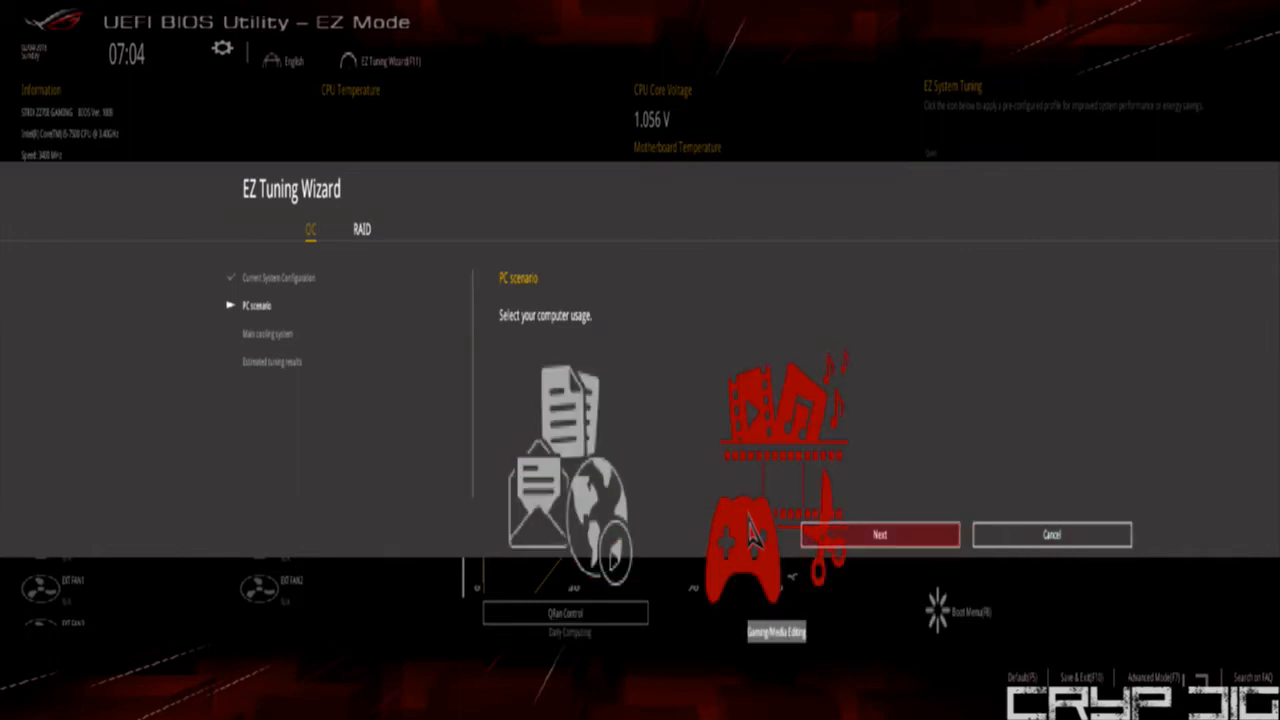
{"action": "key", "text": "Return"}
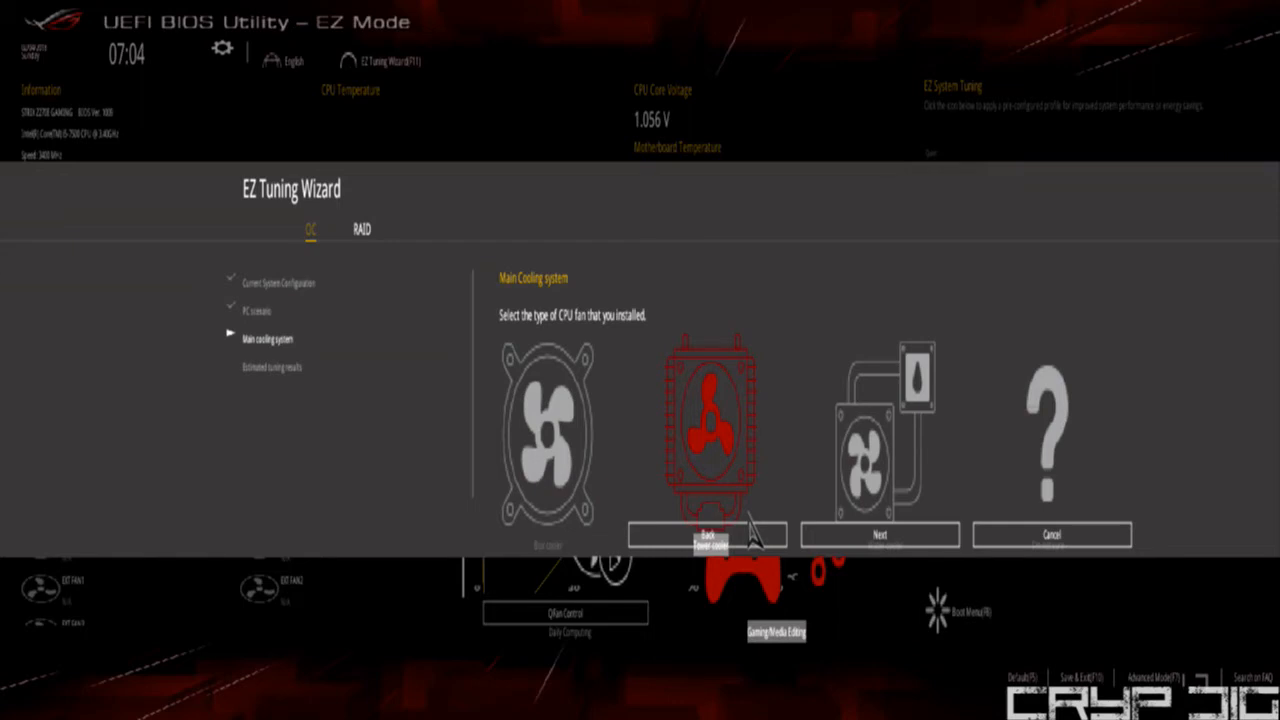
Keep Tower cooler as the main cooling system, accept the estimated tuning result, and confirm applying the overclock
{"action": "key", "text": "Left"}
{"action": "key", "text": "Right"}
{"action": "key", "text": "Down"}
{"action": "key", "text": "Right"}
{"action": "key", "text": "Return"}
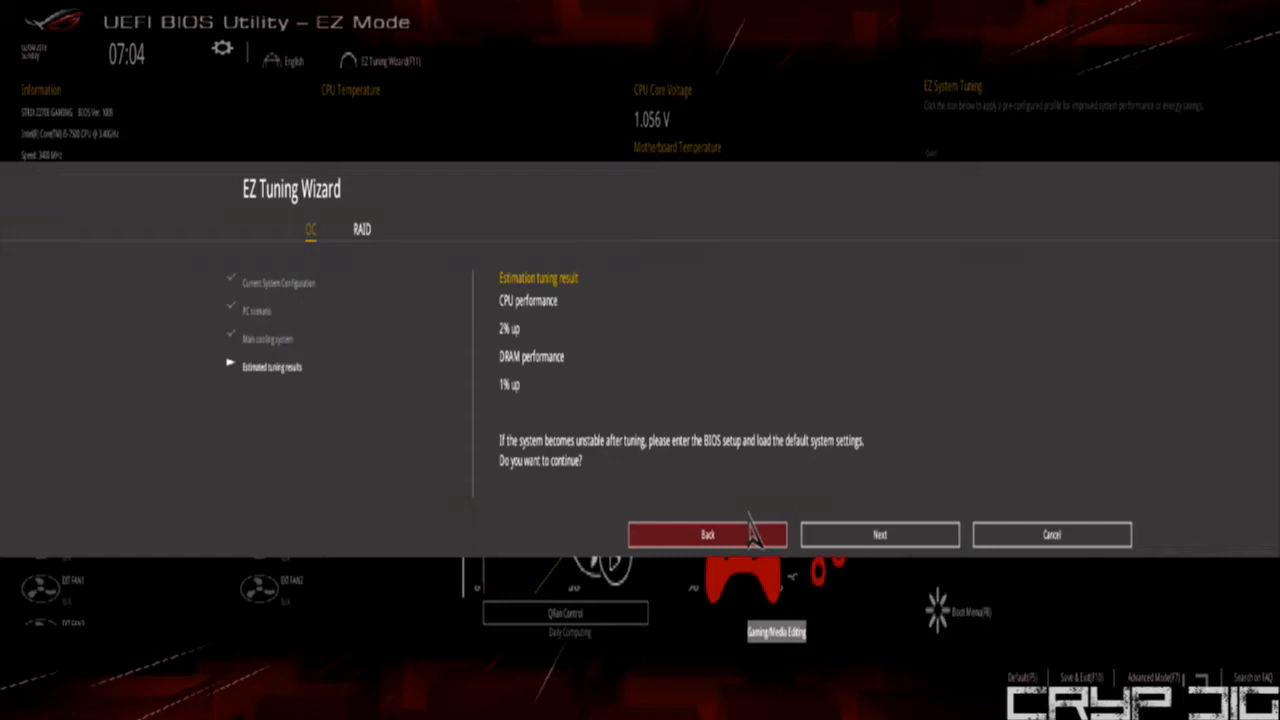
{"action": "key", "text": "Right"}
{"action": "key", "text": "Return"}
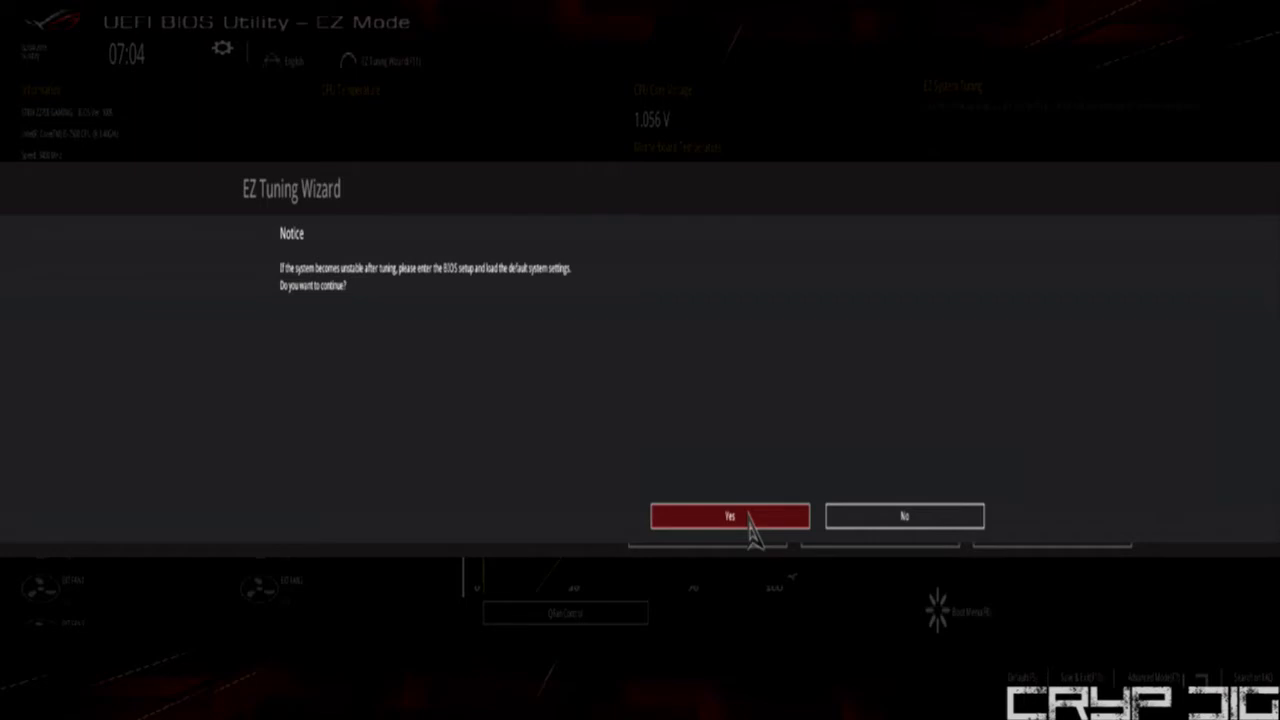
{"action": "left_click", "coordinate": [748, 516]}
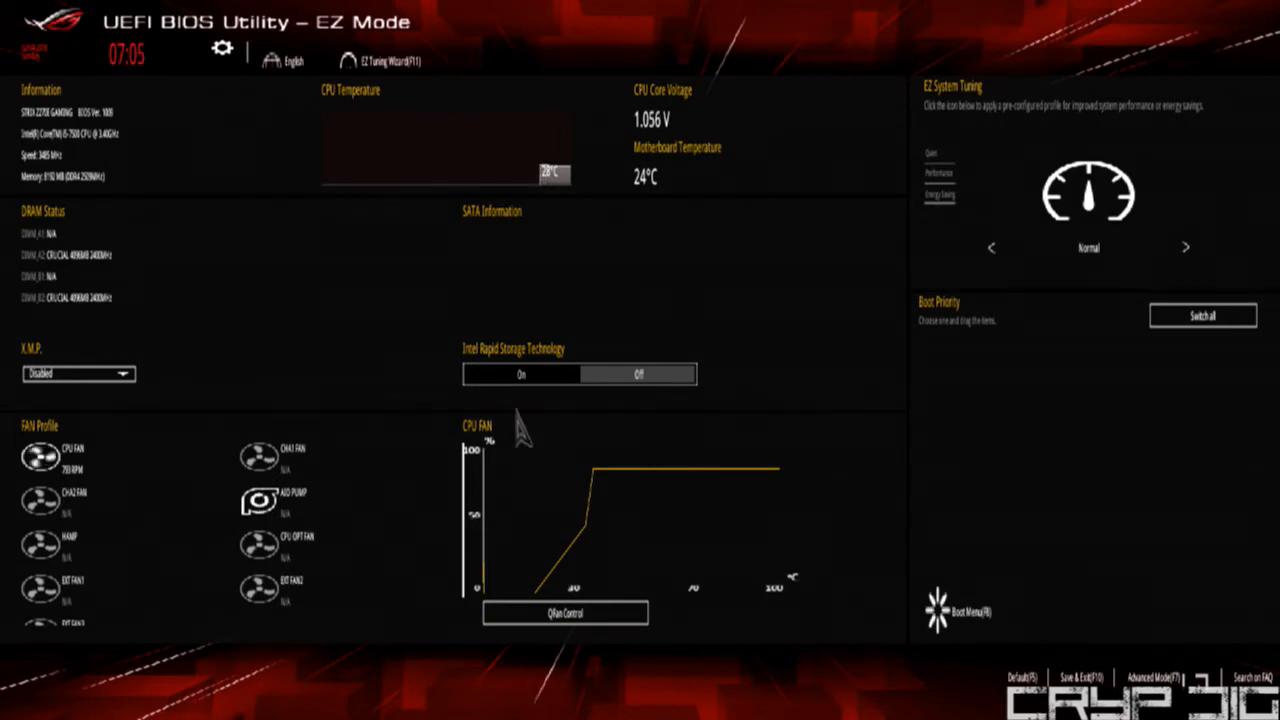
Switch the EZ System Tuning and Boot Priority sections, and check the boot menu for bootable devices
{"action": "left_click", "coordinate": [1168, 330]}
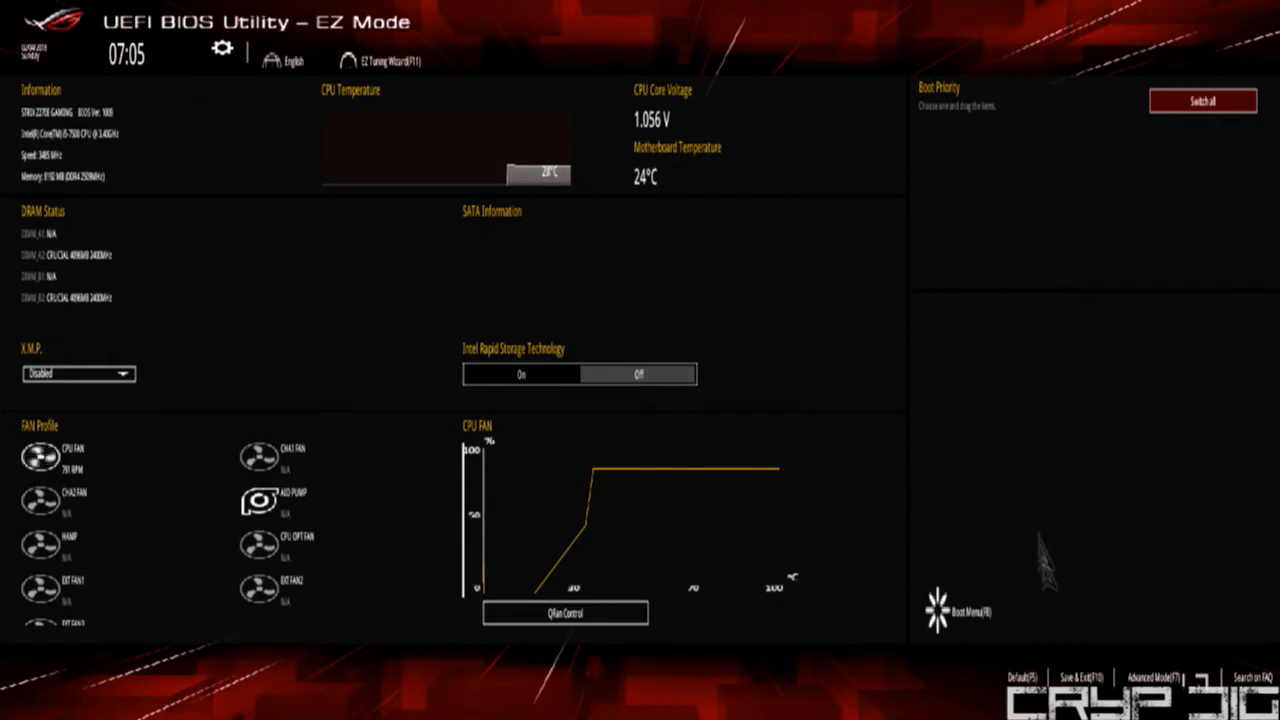
{"action": "left_click", "coordinate": [968, 620]}
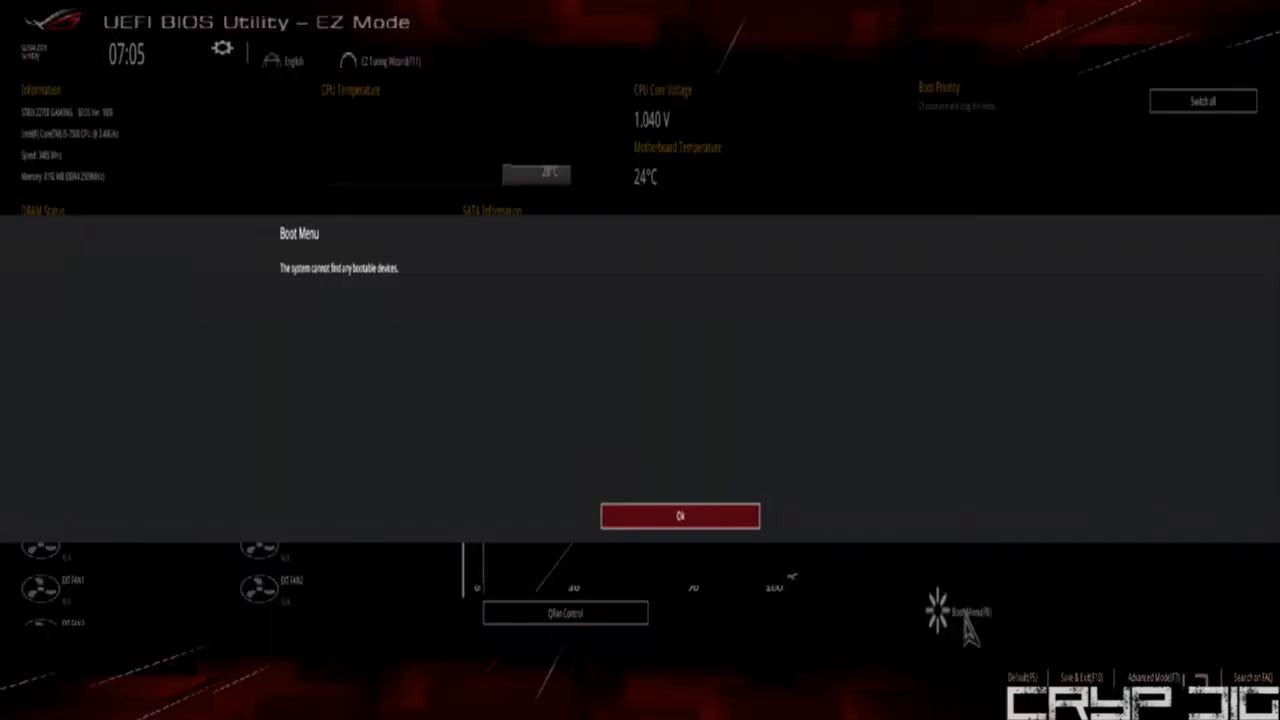
{"action": "left_click", "coordinate": [728, 518]}
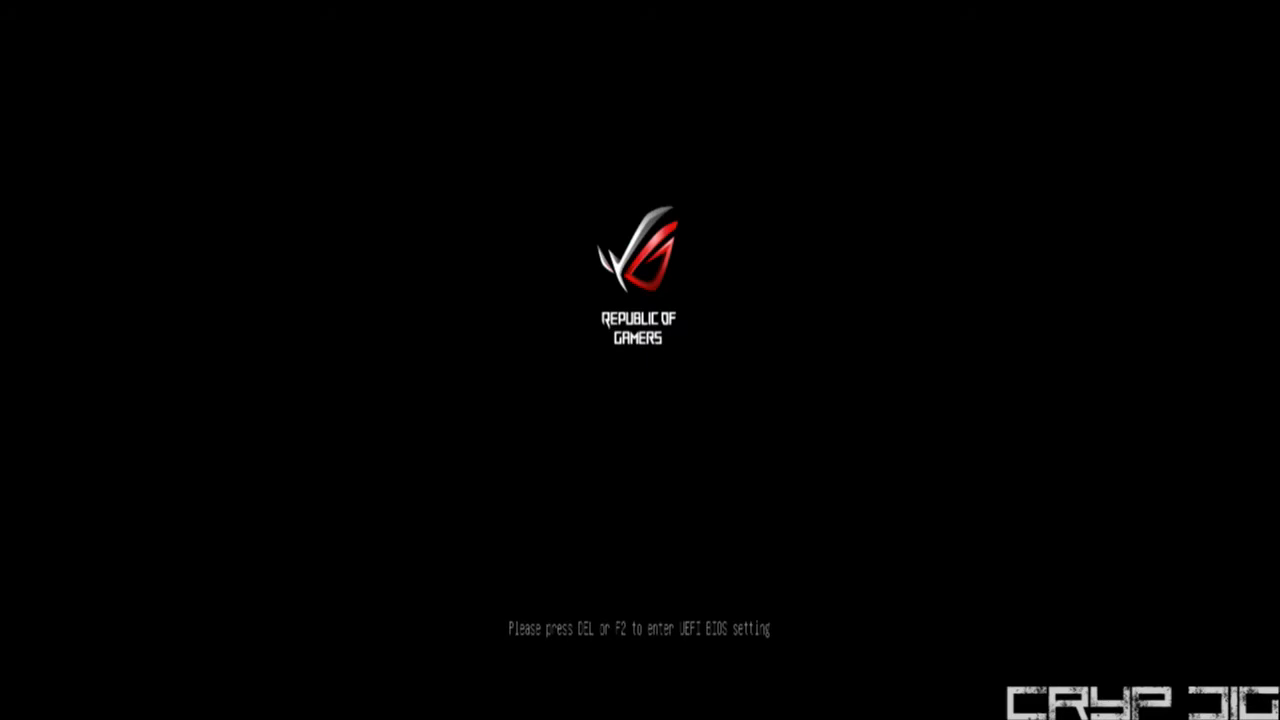
Try to boot from the SanDisk Cruzer Glide 1.26 USB drive at startup and again from the BIOS boot menu
{"action": "key", "text": "F8"}
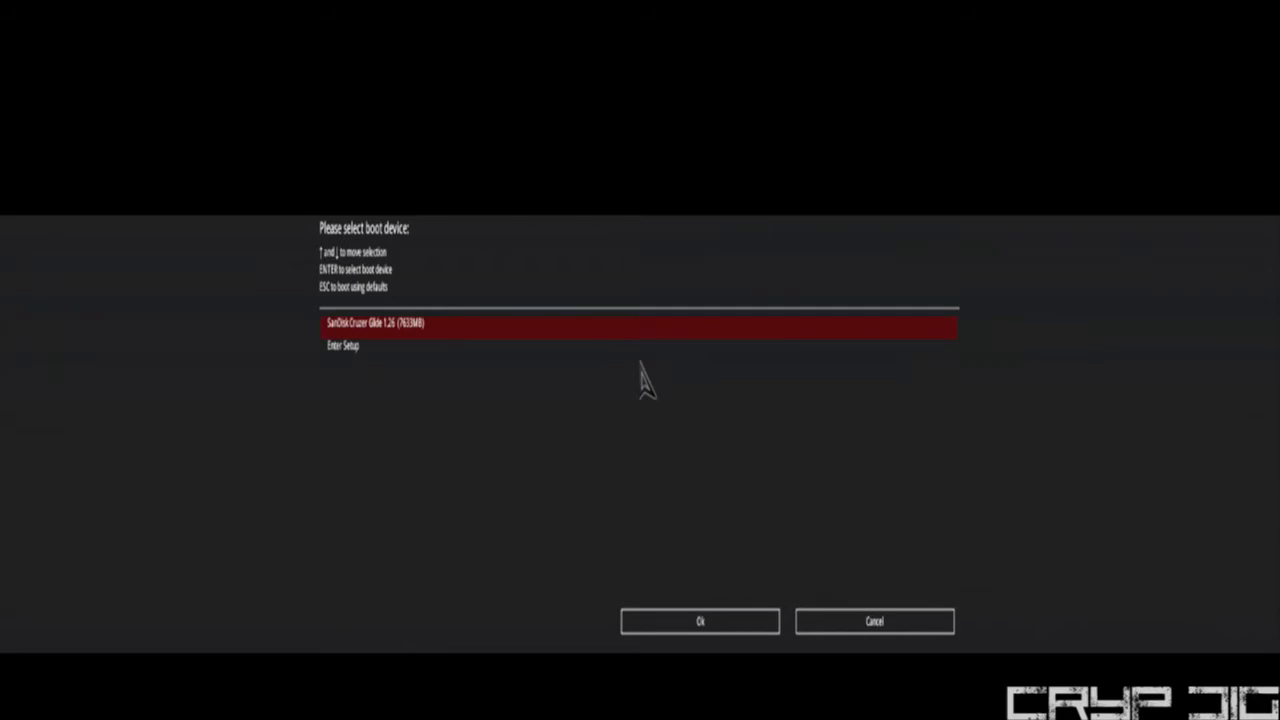
{"action": "key", "text": "Return"}
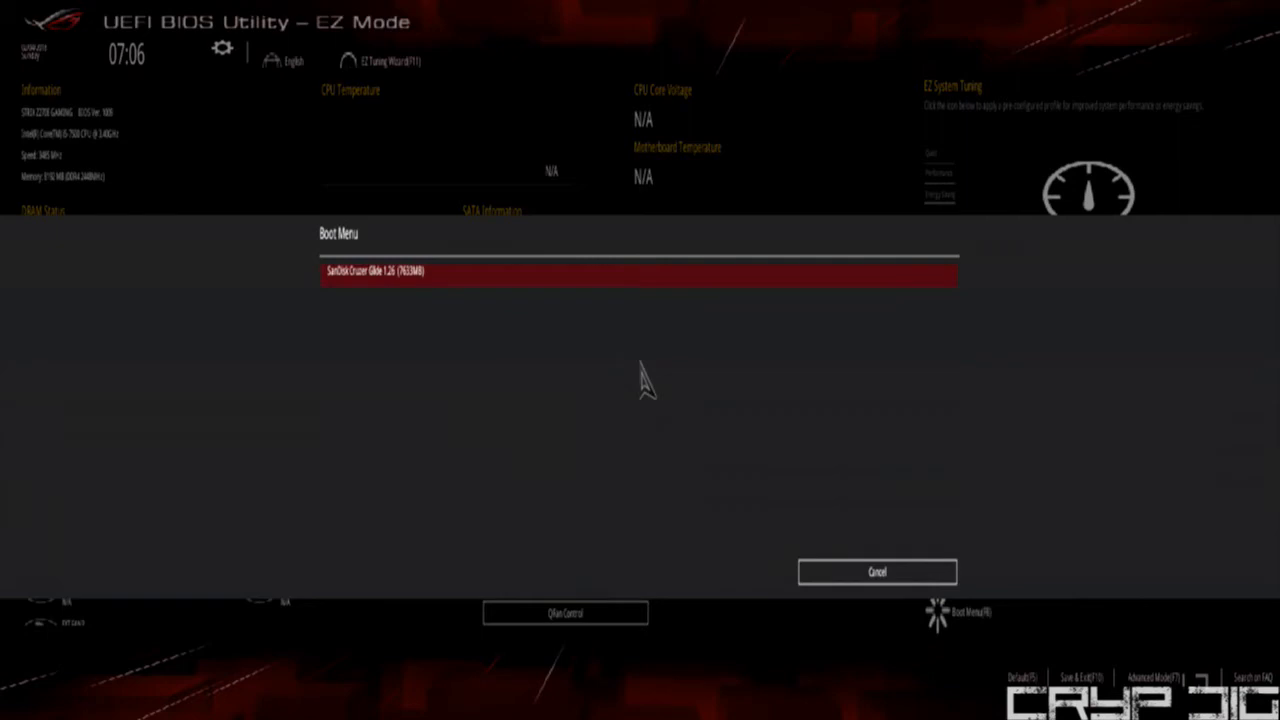
{"action": "key", "text": "Return"}
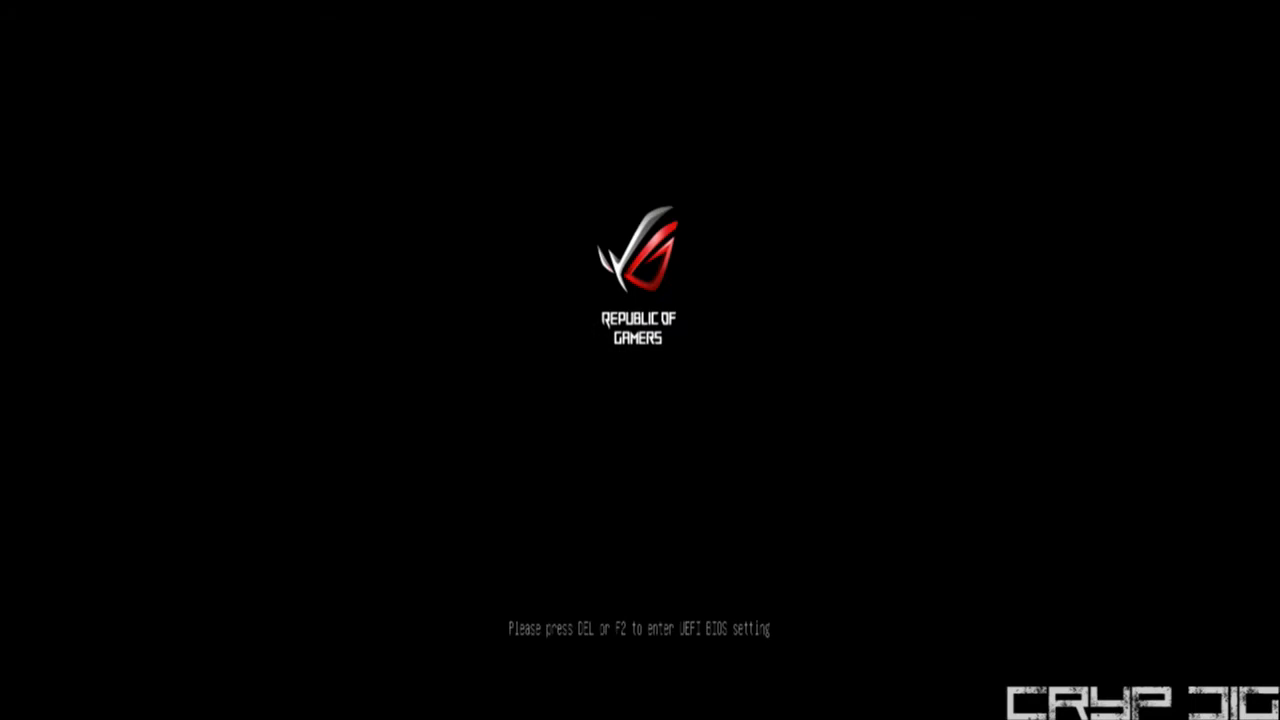
Retry the SanDisk Cruzer Glide 1.26 at startup, select it in Boot Priority, and boot from it through the BIOS boot menu
{"action": "key", "text": "F8"}
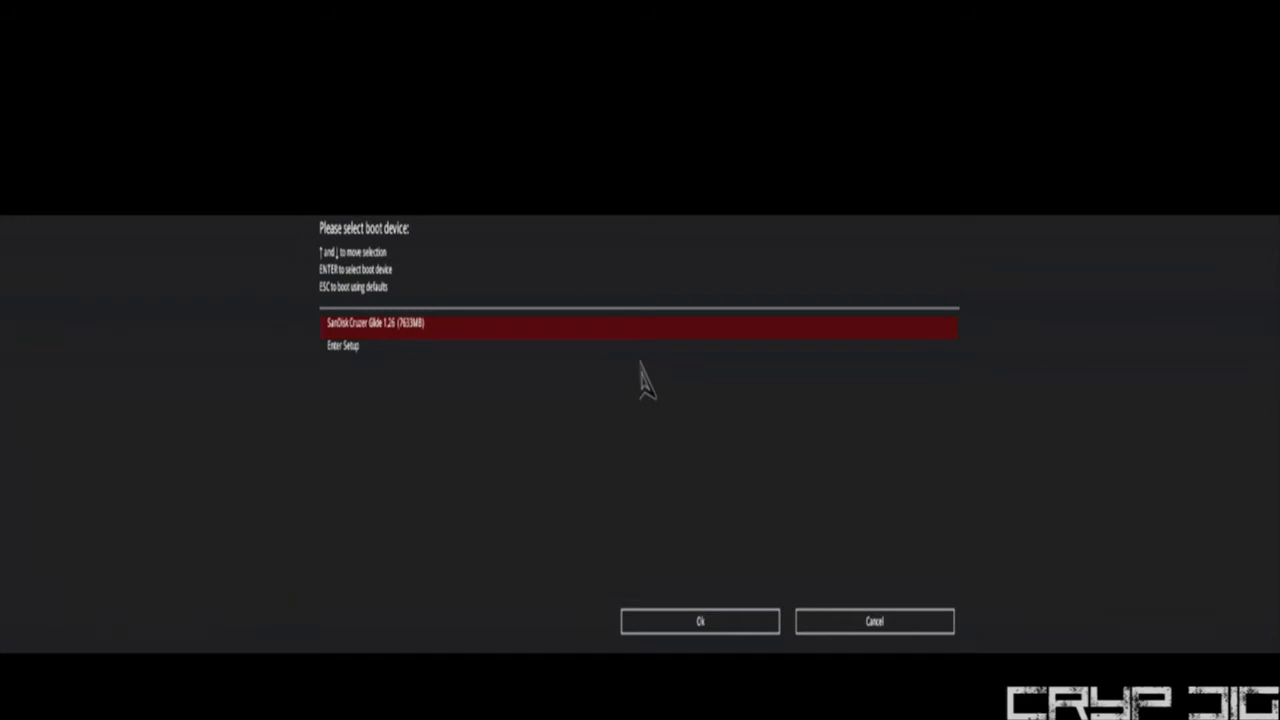
{"action": "key", "text": "Return"}
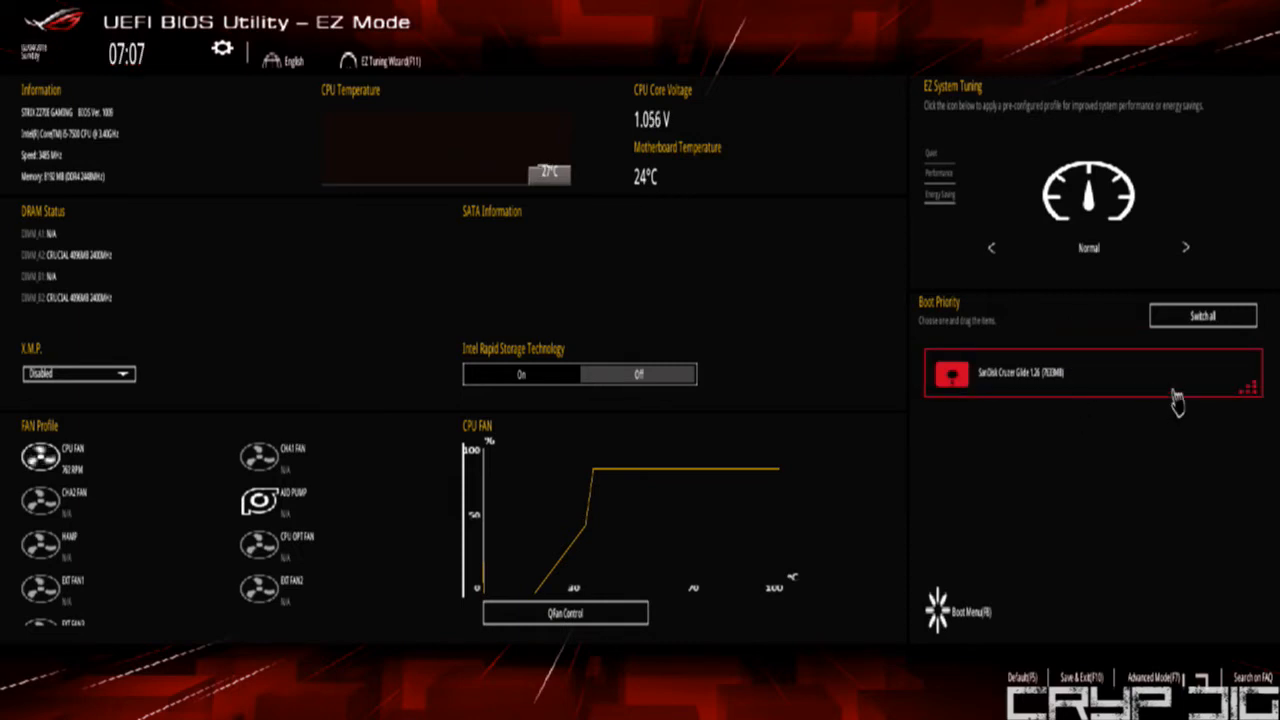
{"action": "left_click", "coordinate": [1177, 398]}
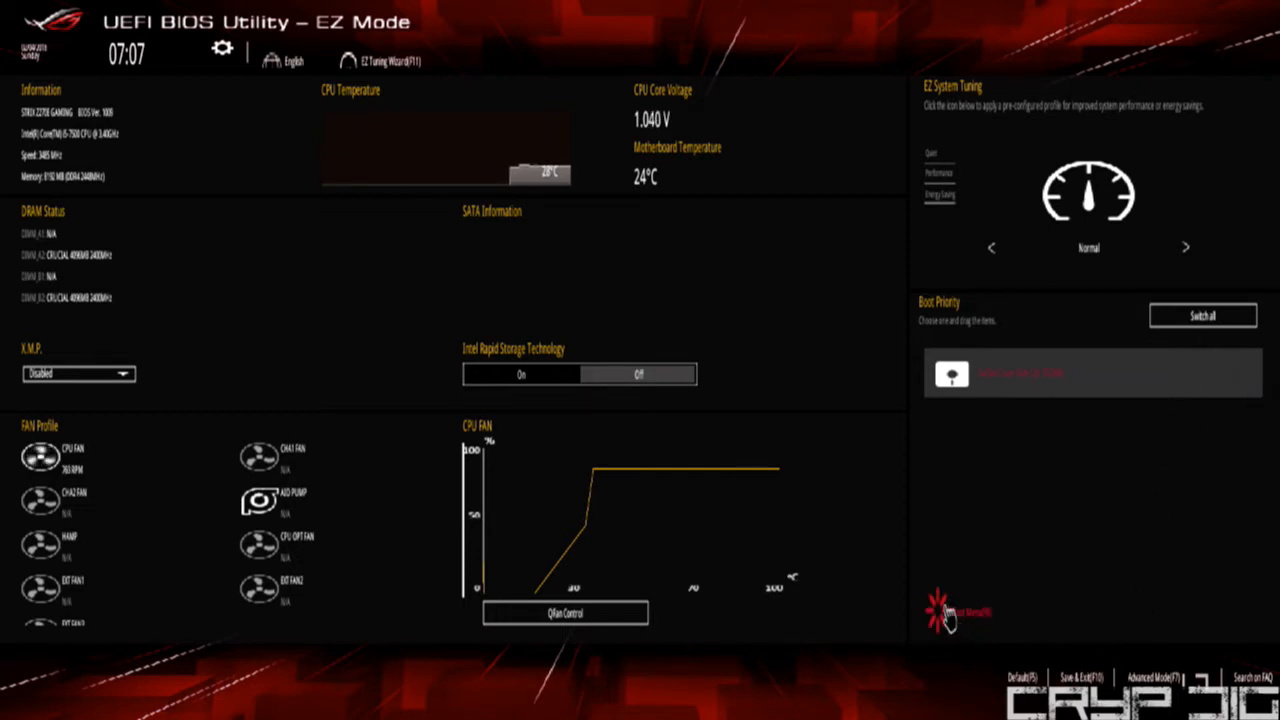
{"action": "left_click", "coordinate": [937, 618]}
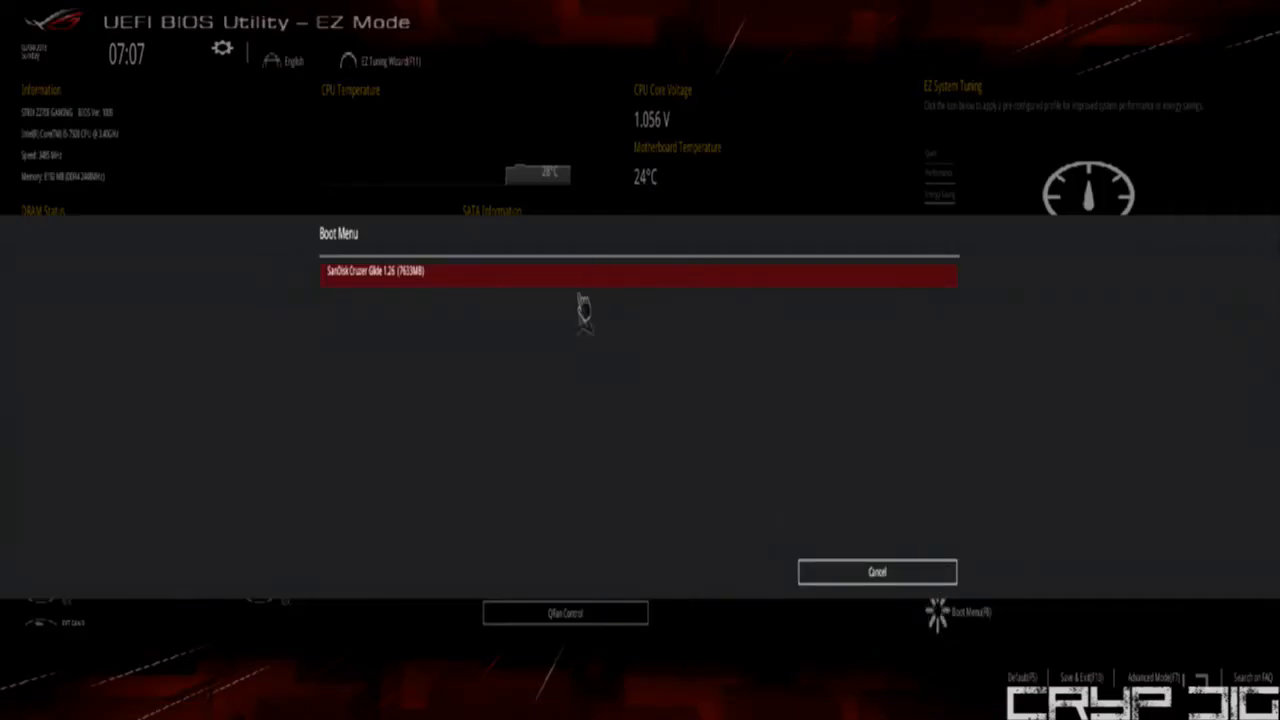
{"action": "left_click", "coordinate": [424, 276]}
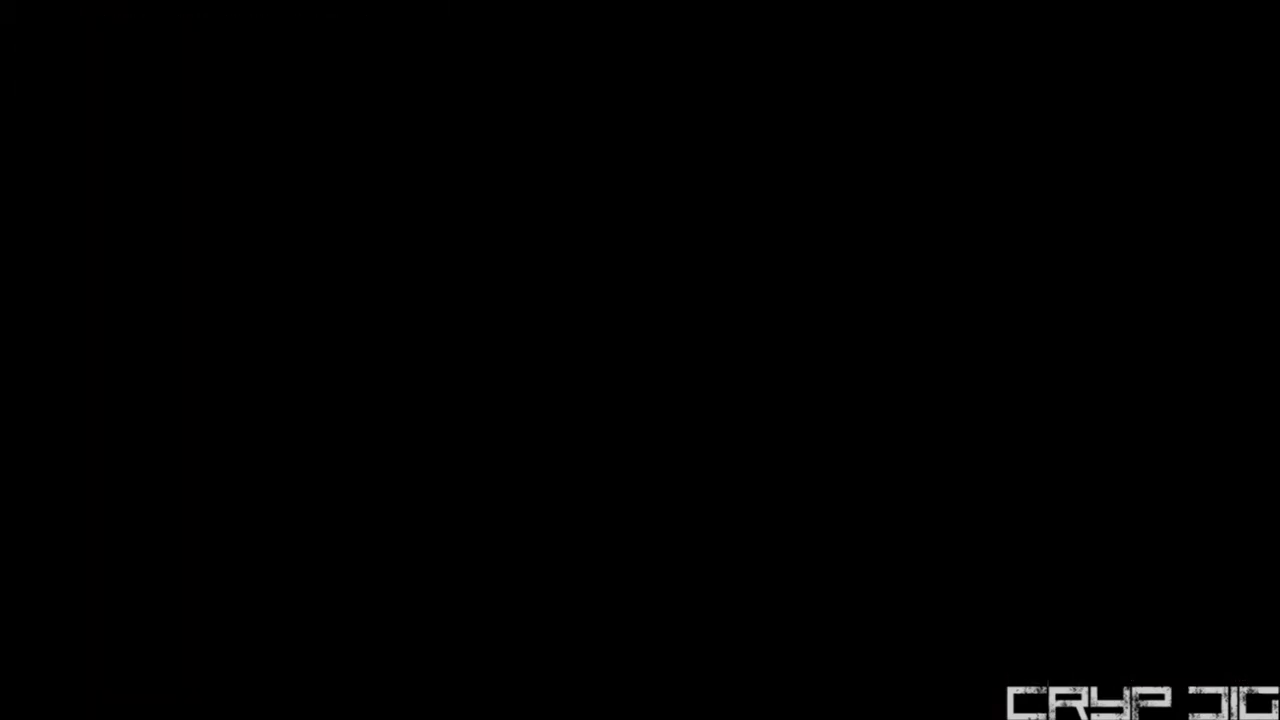